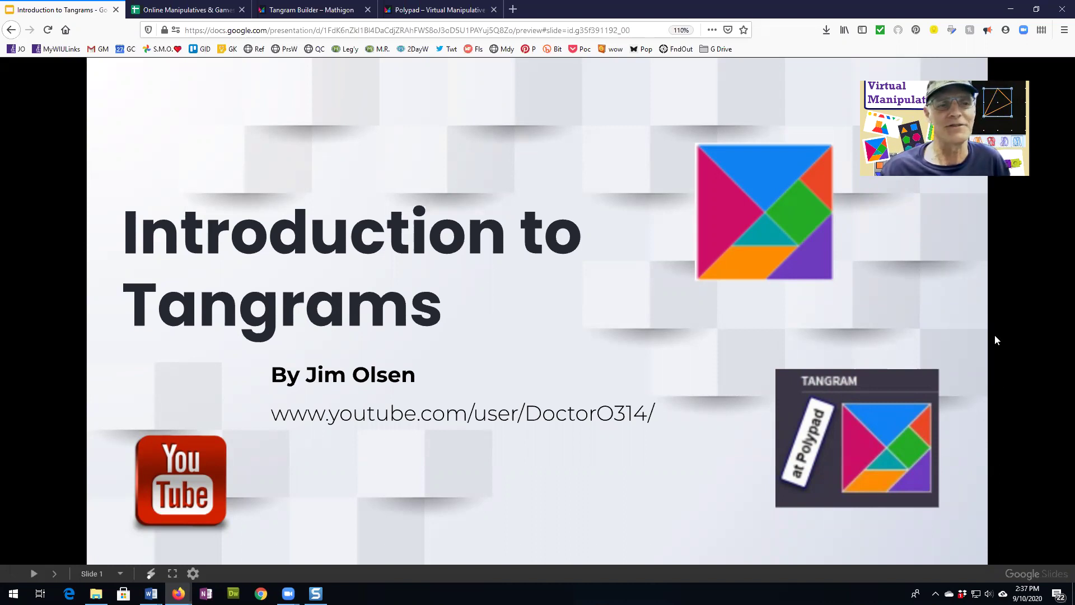
# Advance to the tangram overview slide, reveal the two Mathigon links, then switch to the spreadsheet
pyautogui.click(957, 320)
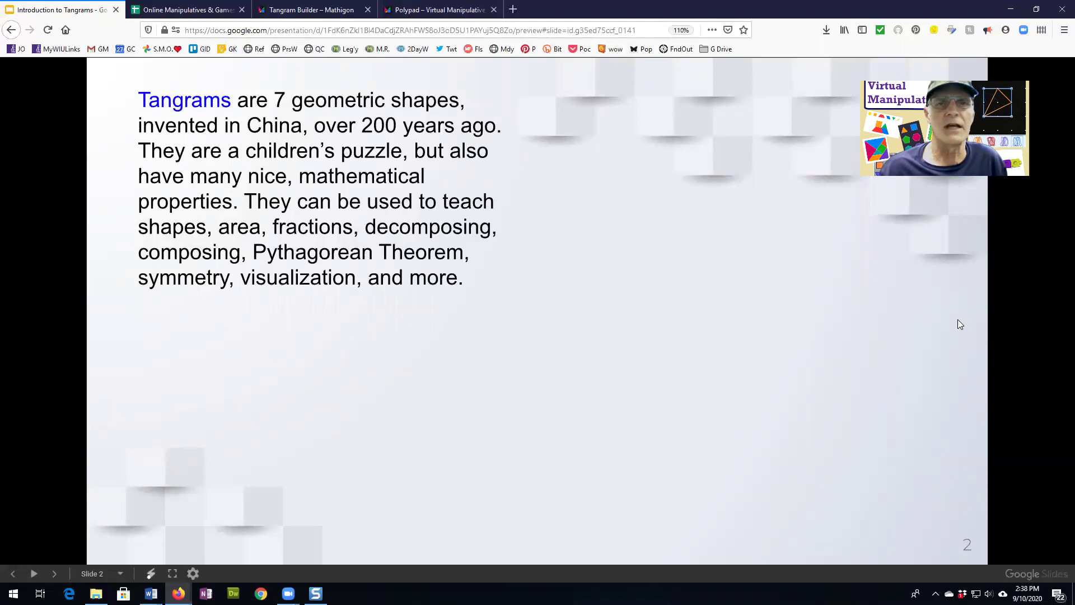
pyautogui.click(960, 297)
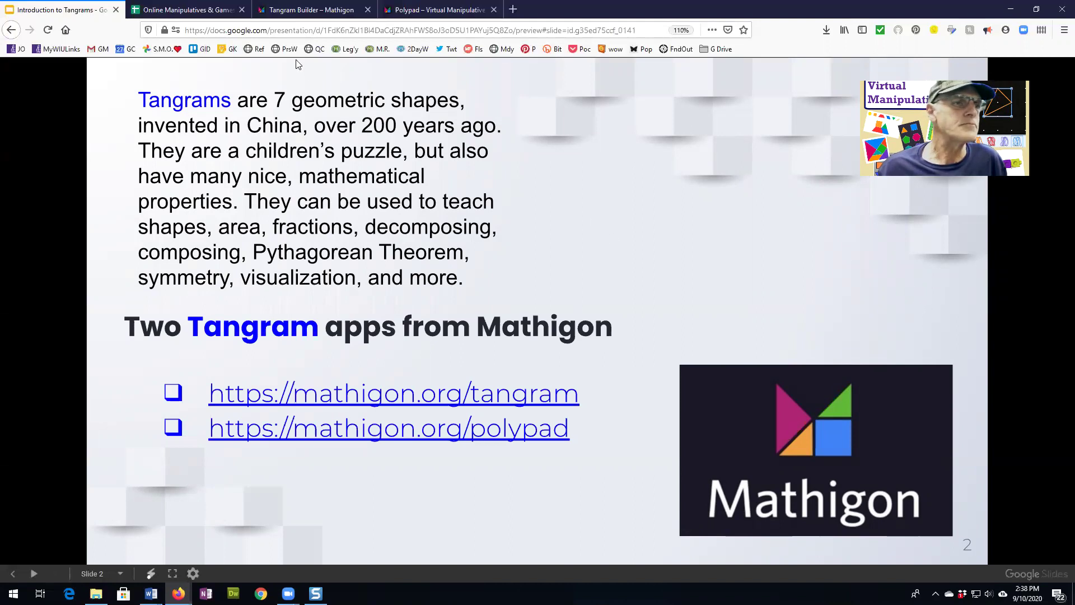
pyautogui.click(204, 10)
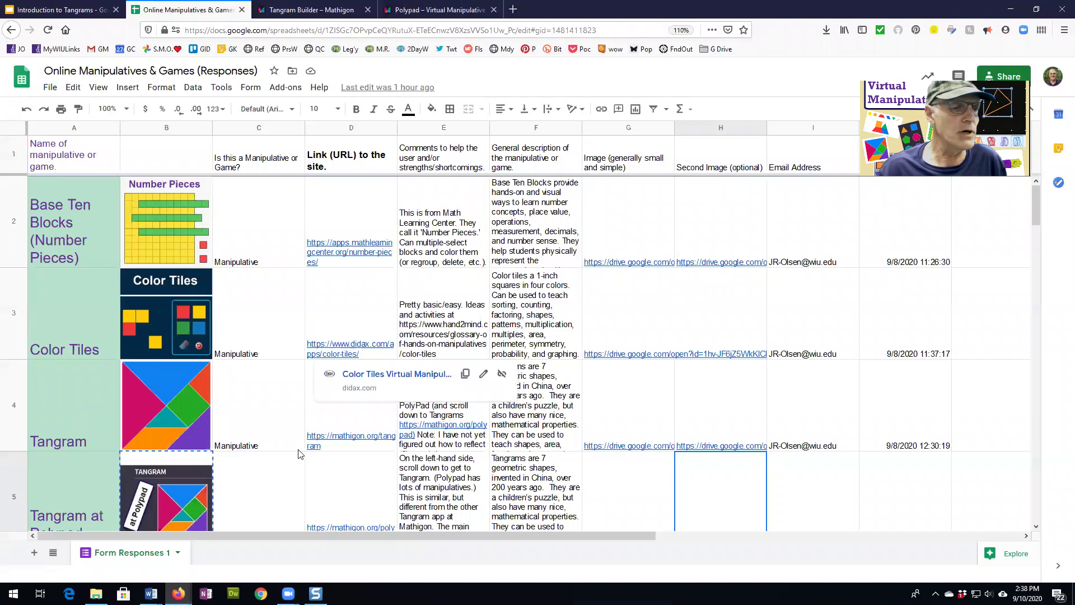
# Check the mathigon.org/tangram link in cell D4, then go to Tangram Builder
pyautogui.click(360, 439)
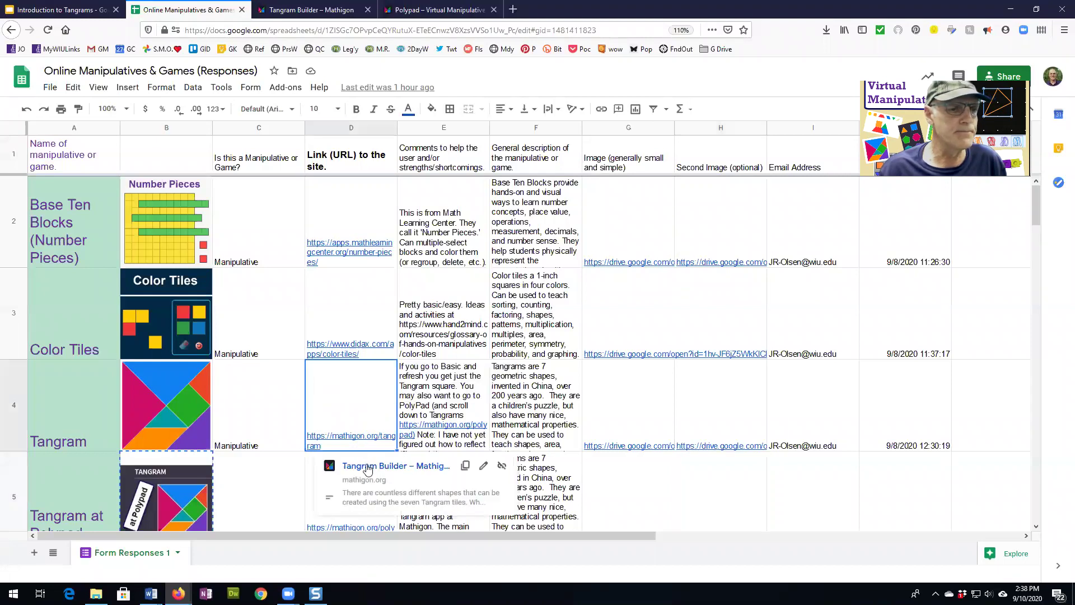
pyautogui.click(309, 12)
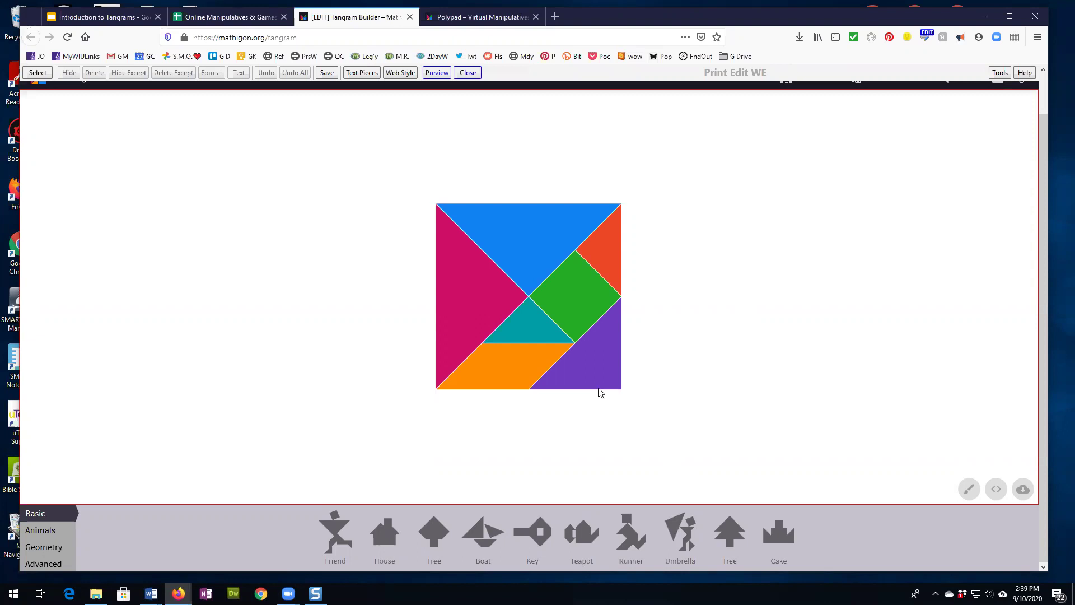
# Pull the magenta and blue triangles out of the square, then show the Animals shapes
pyautogui.moveTo(466, 294); pyautogui.dragTo(404, 303)
pyautogui.moveTo(547, 244); pyautogui.dragTo(550, 209)
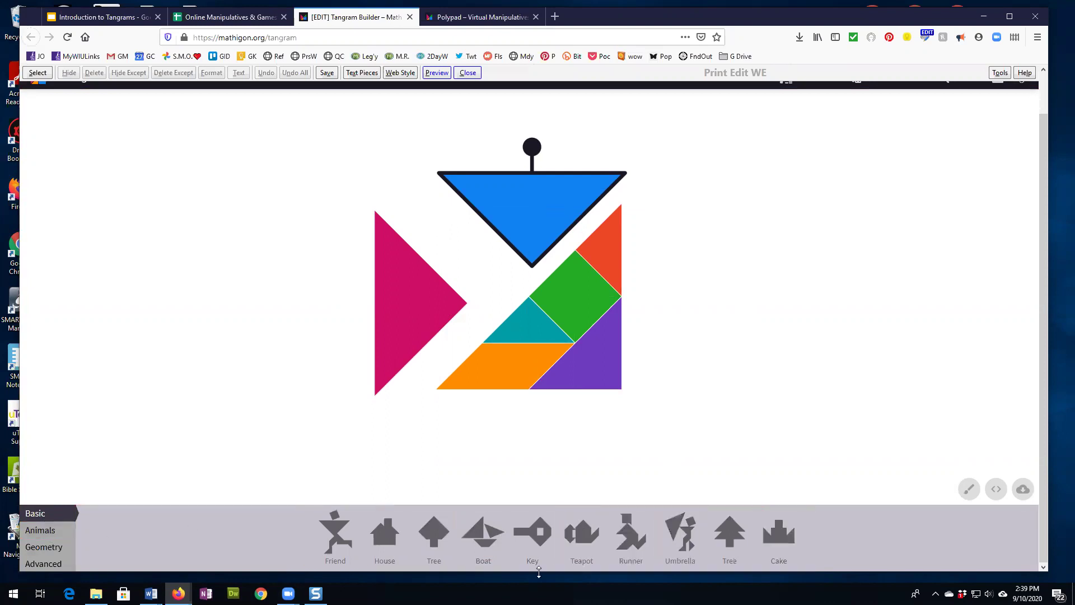
pyautogui.click(55, 555)
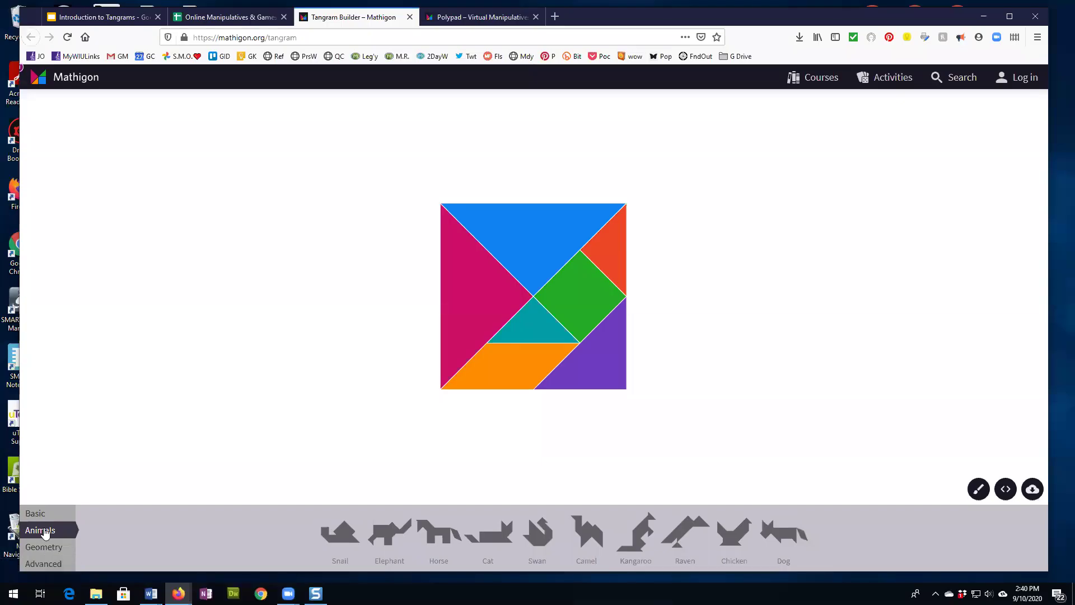
# Load the Horse puzzle and move all seven pieces off its outline
pyautogui.click(442, 537)
pyautogui.click(538, 263)
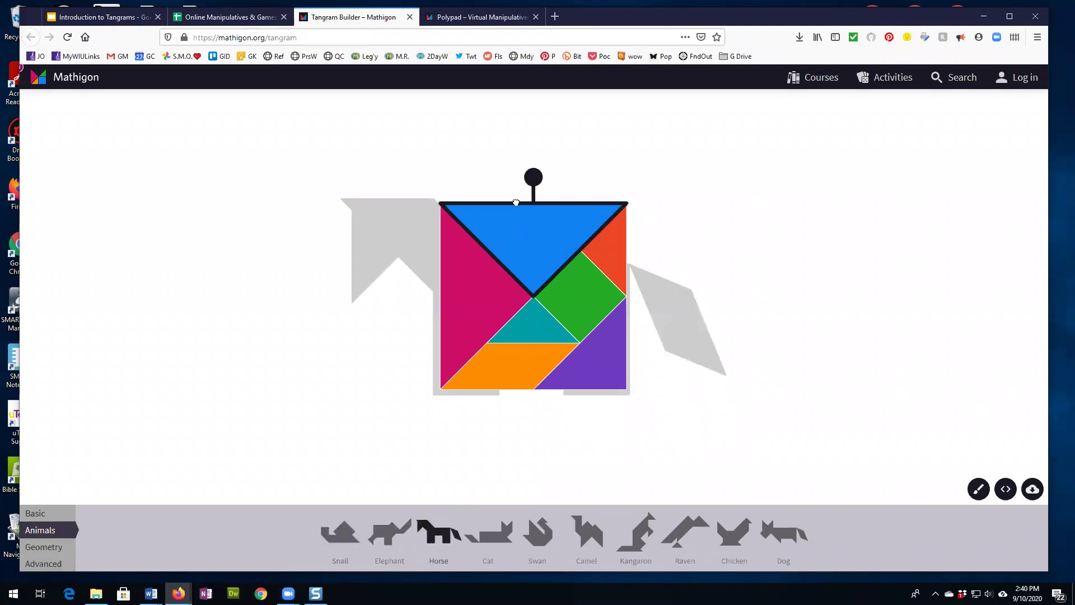
pyautogui.moveTo(516, 202); pyautogui.dragTo(488, 128)
pyautogui.moveTo(480, 279); pyautogui.dragTo(259, 292)
pyautogui.moveTo(481, 389); pyautogui.dragTo(375, 447)
pyautogui.moveTo(624, 391); pyautogui.dragTo(805, 419)
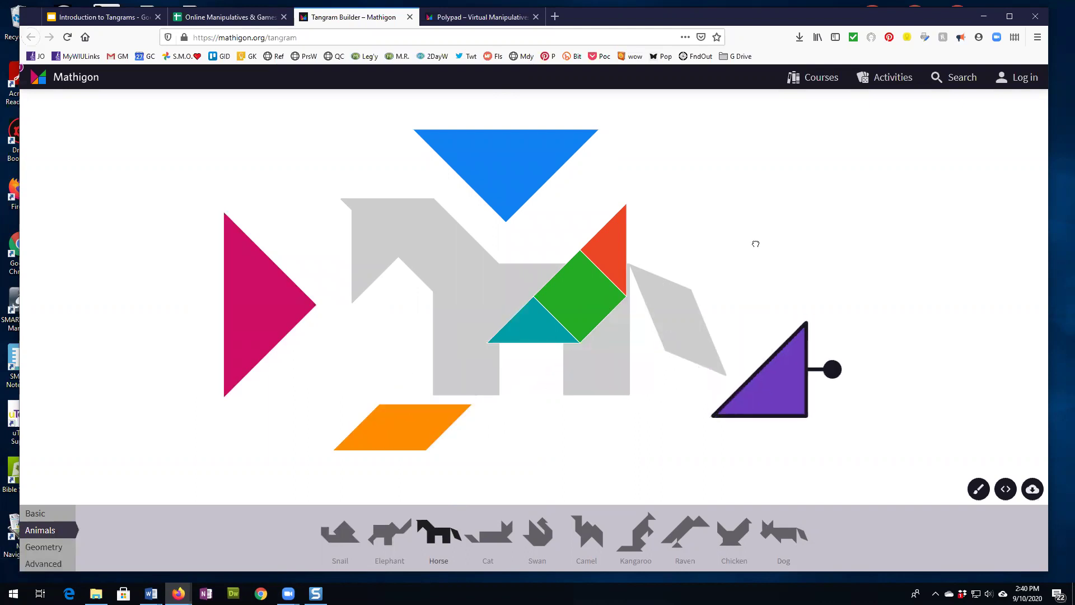
pyautogui.moveTo(580, 296); pyautogui.dragTo(787, 211)
pyautogui.moveTo(619, 255); pyautogui.dragTo(664, 210)
pyautogui.moveTo(528, 309); pyautogui.dragTo(918, 270)
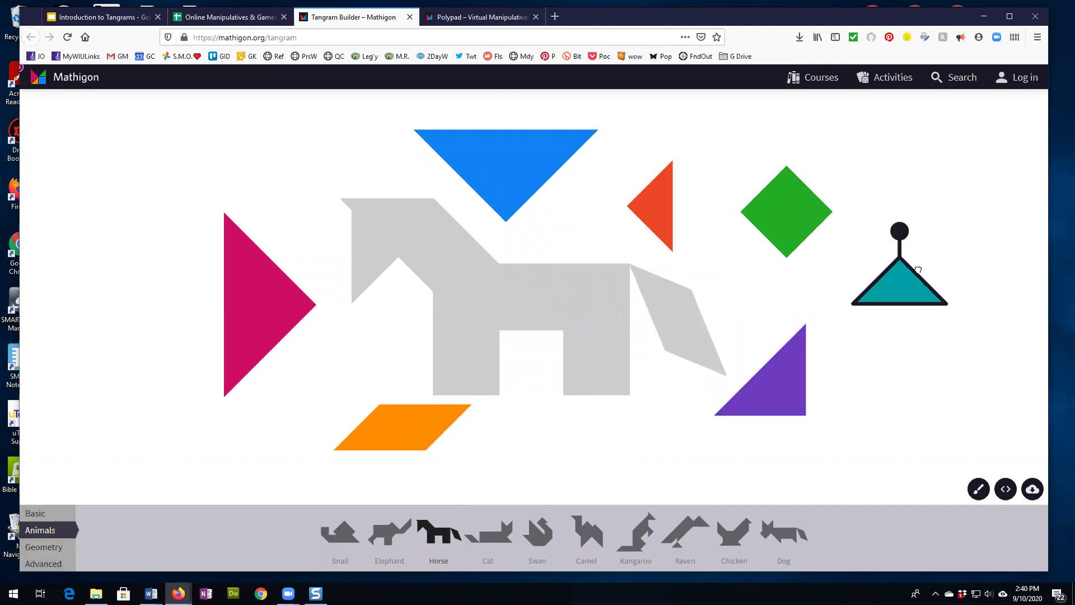
# Rotate the orange parallelogram 45° and place it as the horse's tail
pyautogui.click(427, 407)
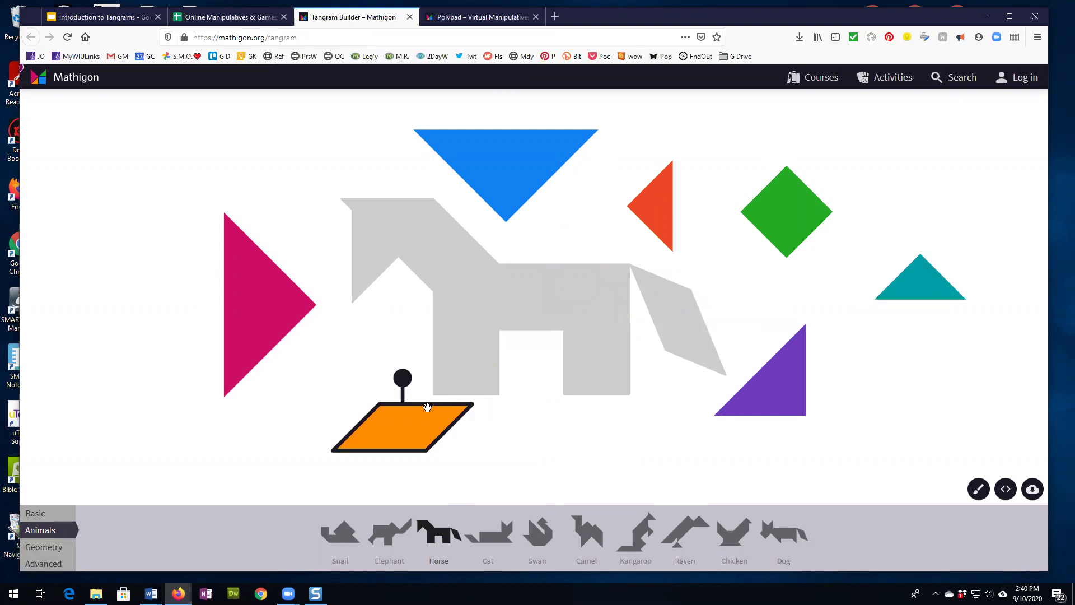
pyautogui.click(428, 408)
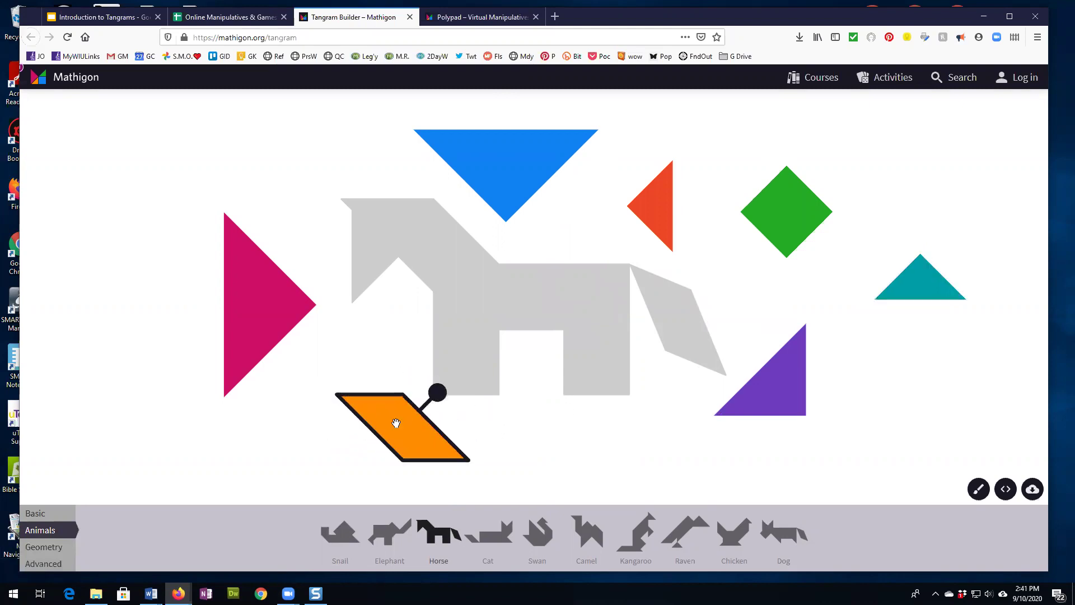
pyautogui.moveTo(396, 423); pyautogui.dragTo(679, 320)
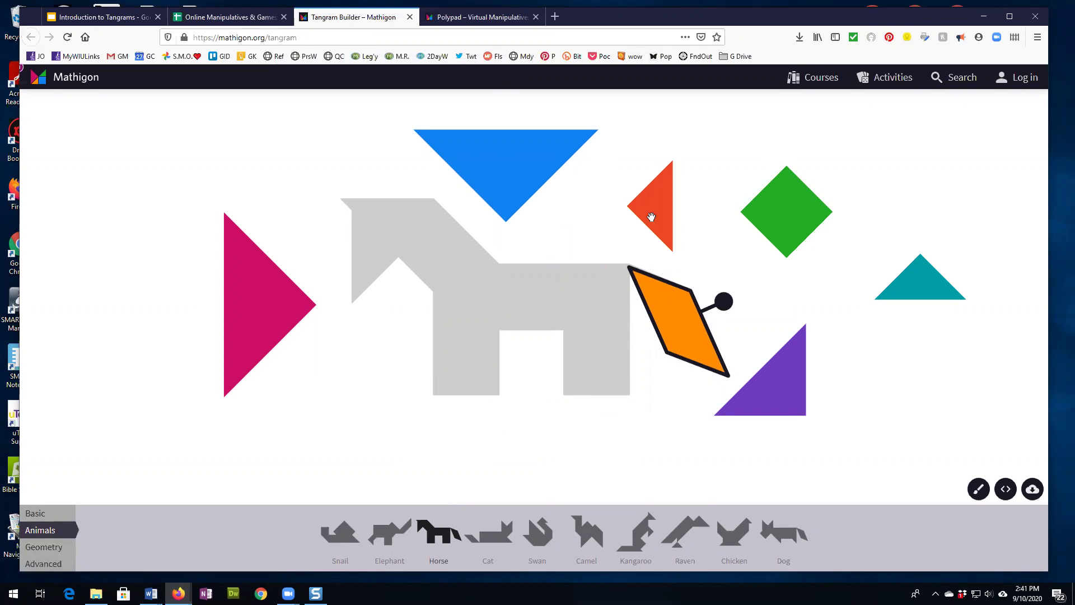
# Fit the red and teal small triangles into the horse's head and ear
pyautogui.moveTo(652, 217); pyautogui.dragTo(394, 294)
pyautogui.moveTo(403, 254); pyautogui.dragTo(403, 219)
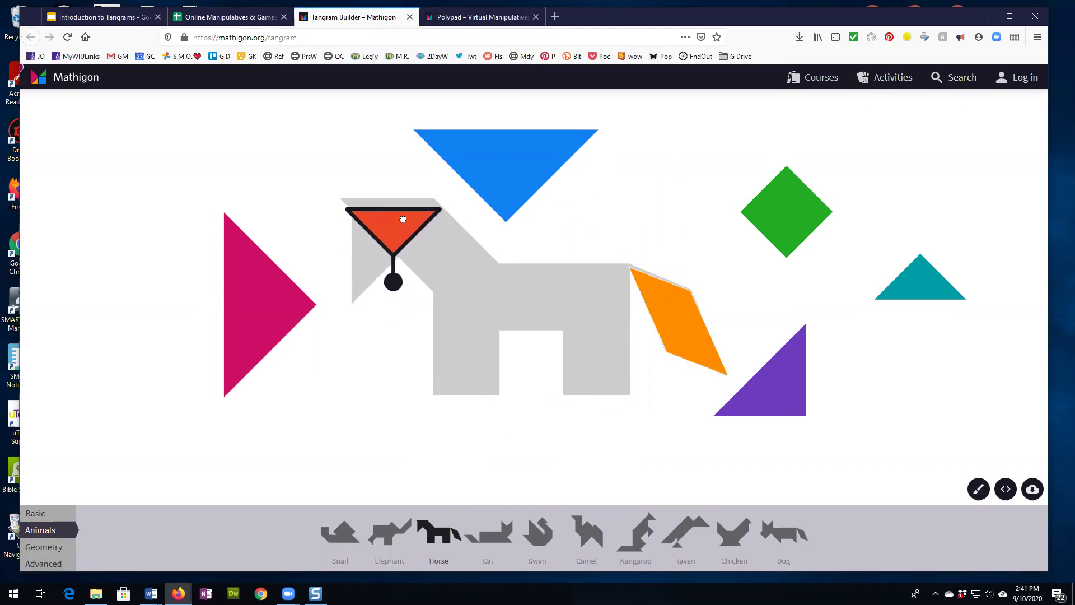
pyautogui.click(900, 299)
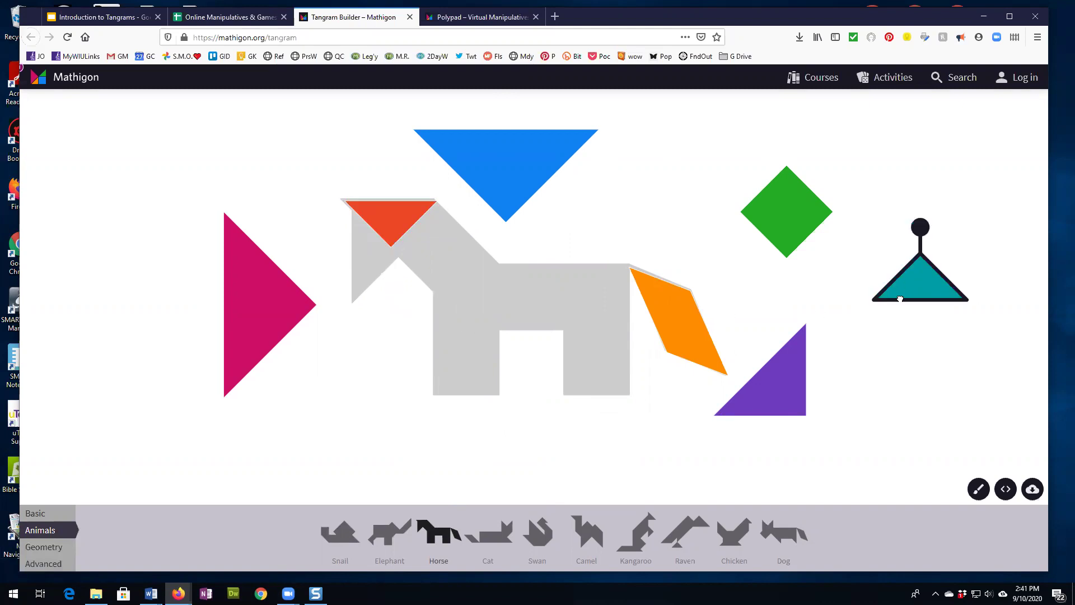
pyautogui.moveTo(900, 299); pyautogui.dragTo(400, 375)
pyautogui.moveTo(420, 303); pyautogui.dragTo(374, 257)
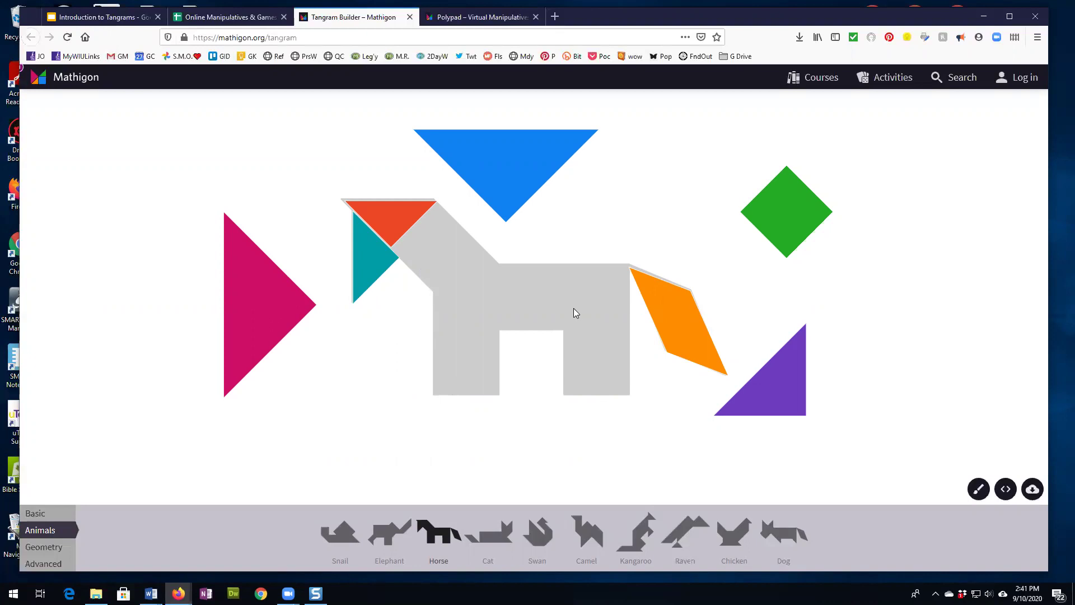
# In Polypad, add the teal and red small tangram triangles to the canvas
pyautogui.click(486, 20)
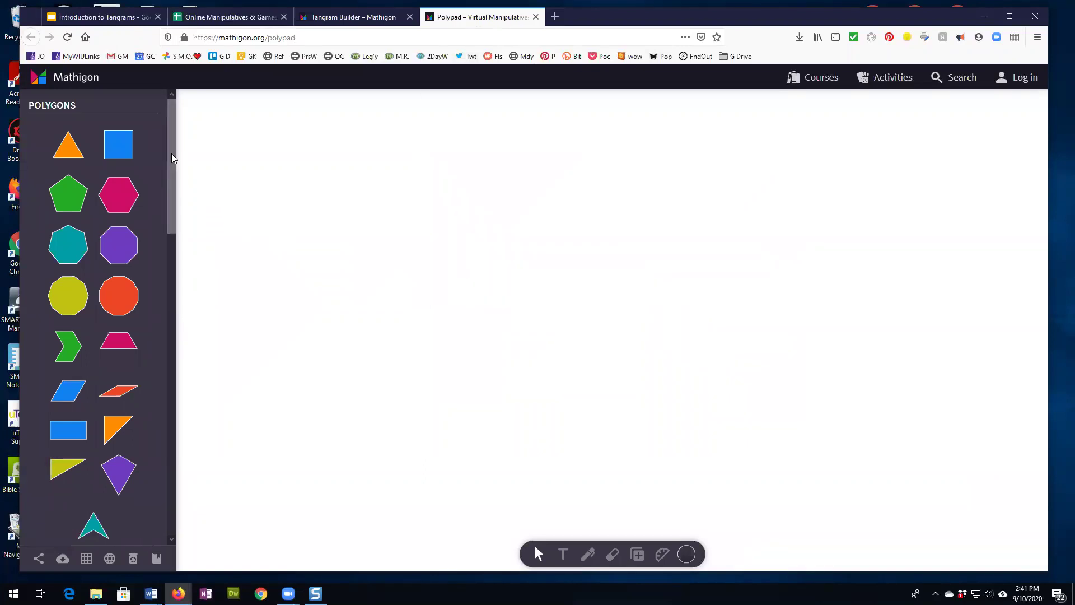
pyautogui.moveTo(174, 163); pyautogui.dragTo(180, 471)
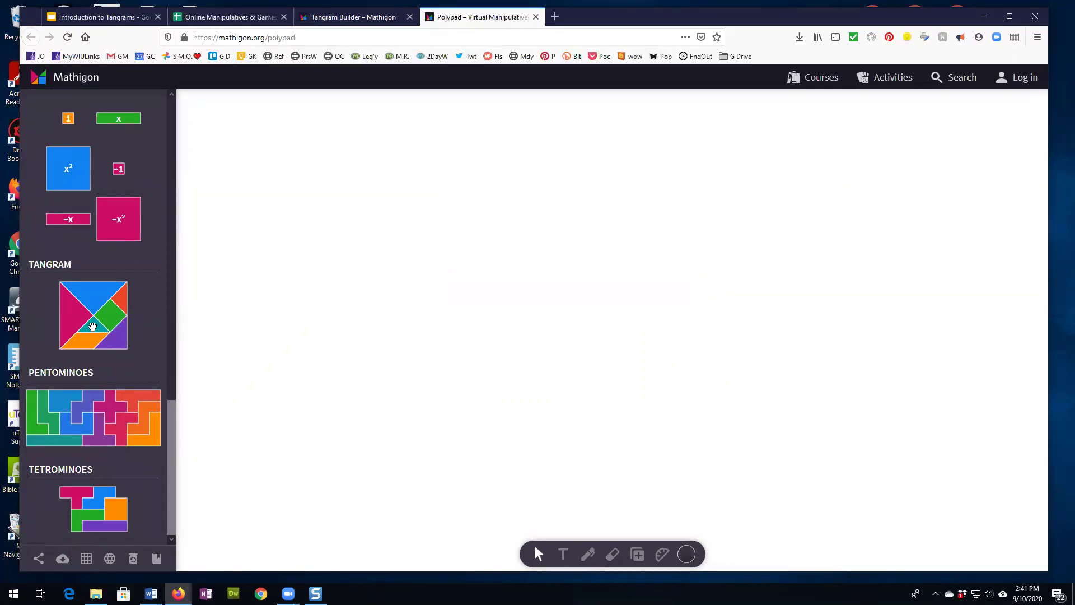
pyautogui.click(93, 326)
pyautogui.moveTo(593, 336); pyautogui.dragTo(534, 330)
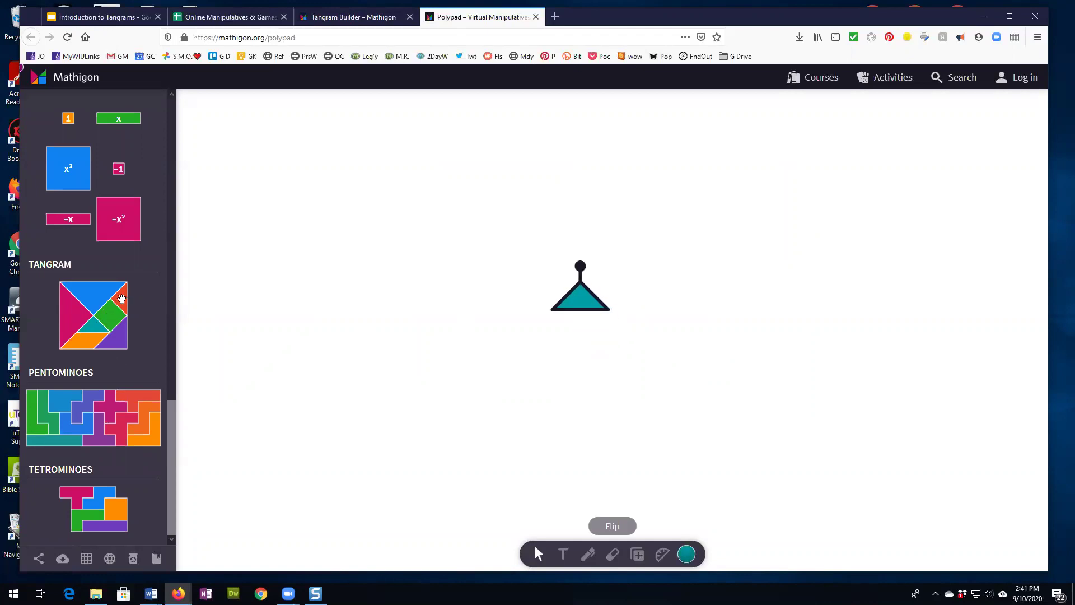
pyautogui.click(122, 295)
pyautogui.moveTo(610, 336); pyautogui.dragTo(640, 245)
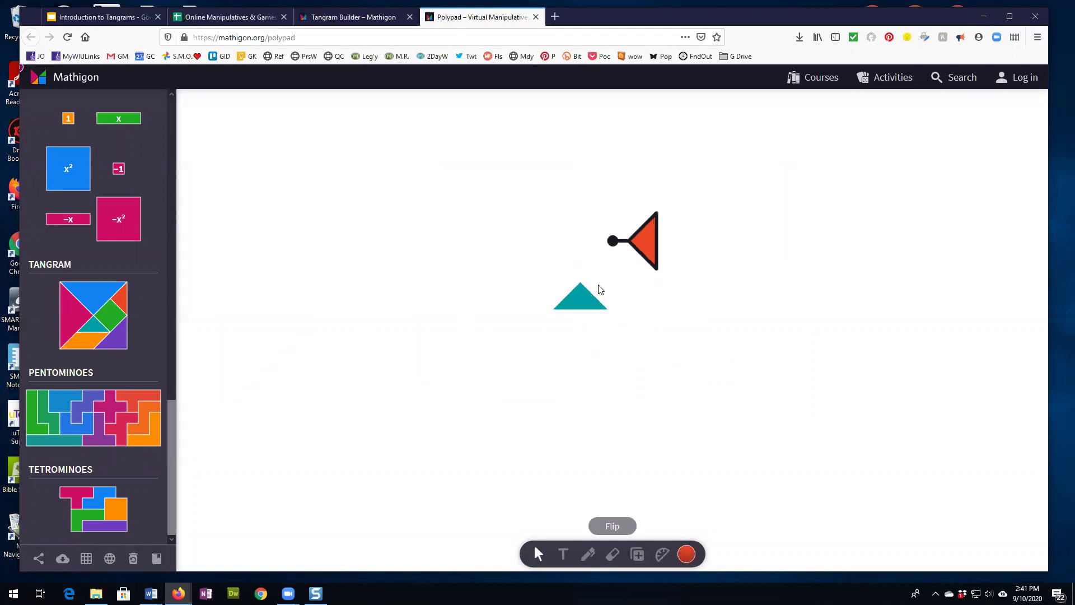
pyautogui.click(577, 302)
pyautogui.moveTo(577, 302); pyautogui.dragTo(591, 293)
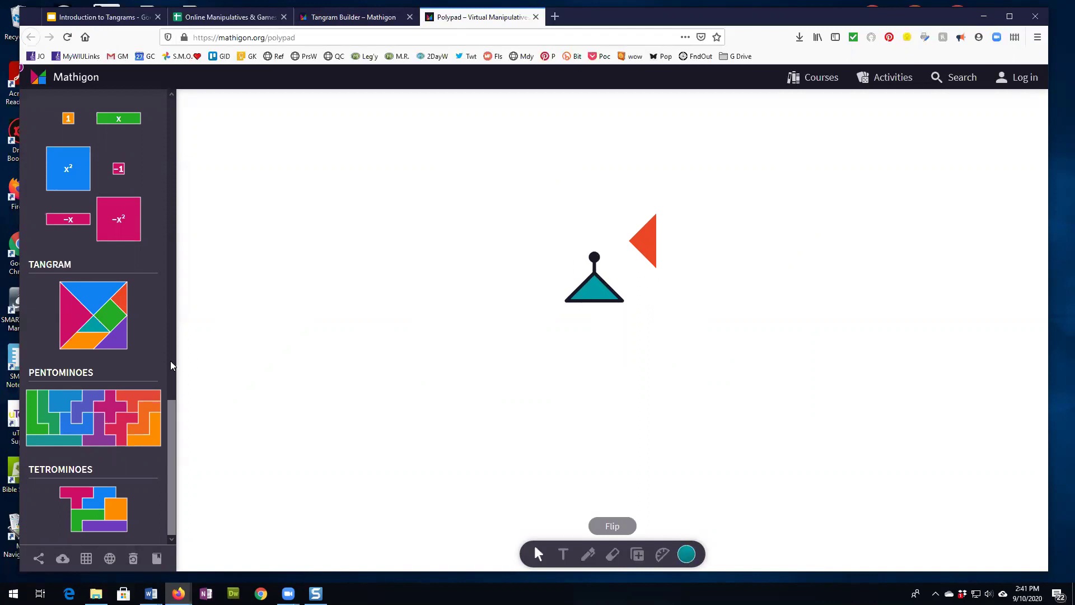
# Add the purple triangle, green square and orange parallelogram, arranging the small triangles
pyautogui.click(122, 342)
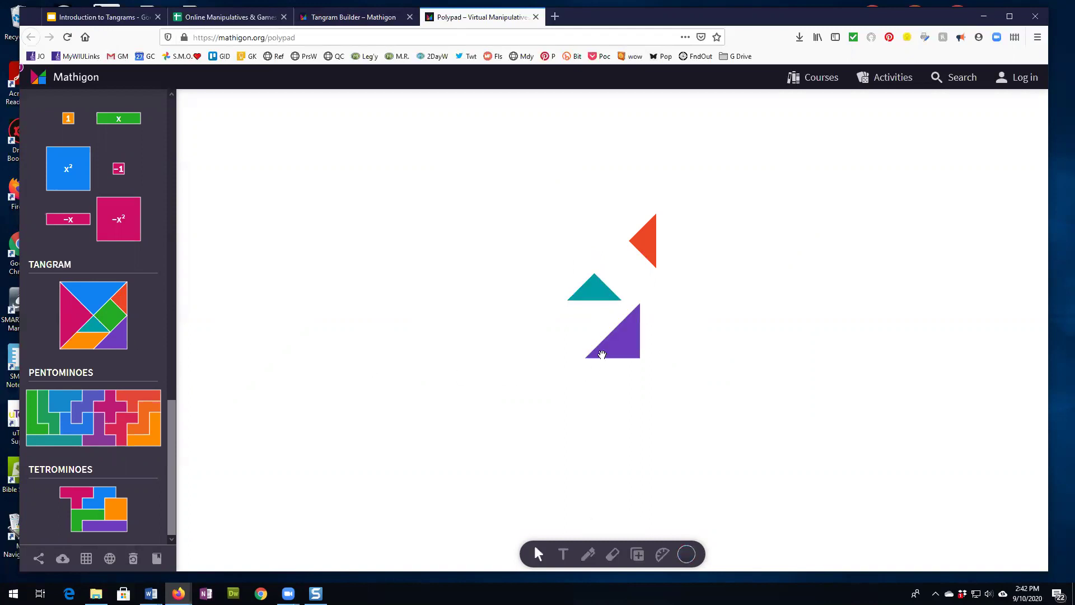
pyautogui.moveTo(595, 296); pyautogui.dragTo(467, 311)
pyautogui.click(643, 241)
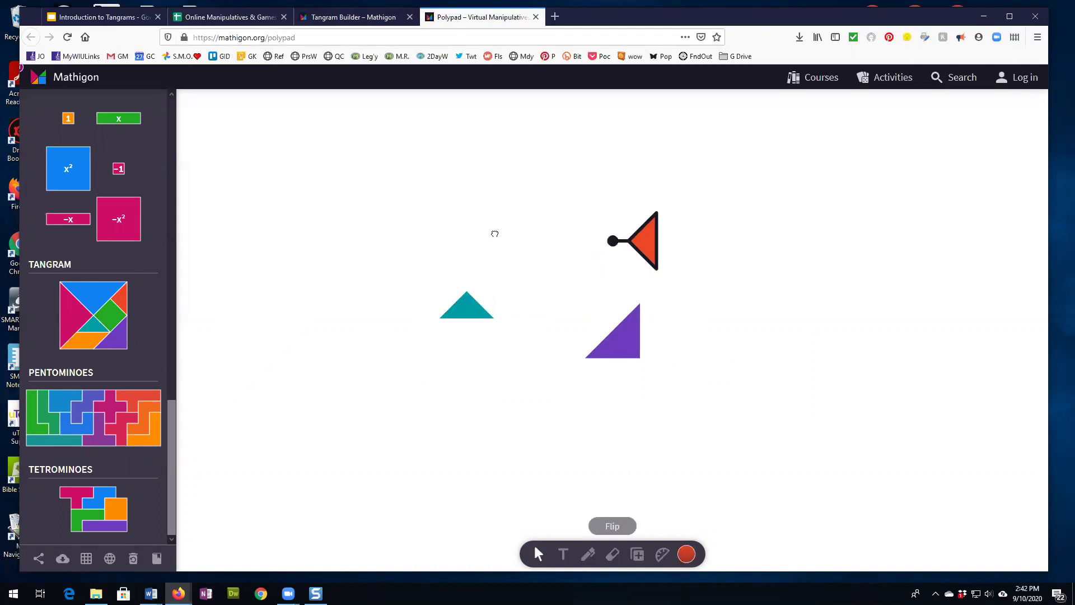
pyautogui.moveTo(495, 234); pyautogui.dragTo(474, 238)
pyautogui.moveTo(627, 328); pyautogui.dragTo(594, 258)
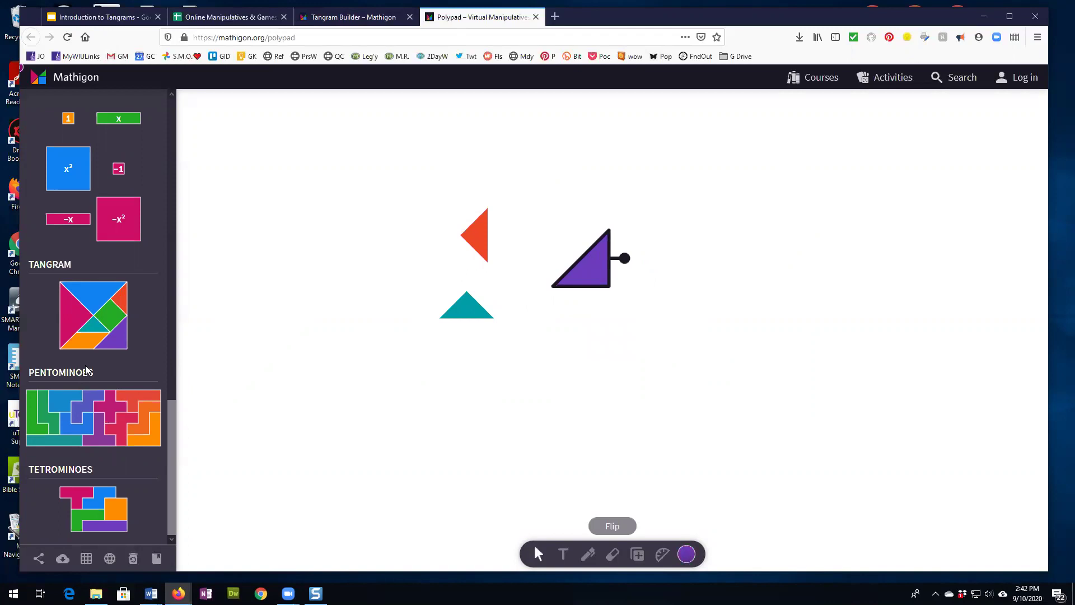
pyautogui.moveTo(112, 315); pyautogui.dragTo(661, 264)
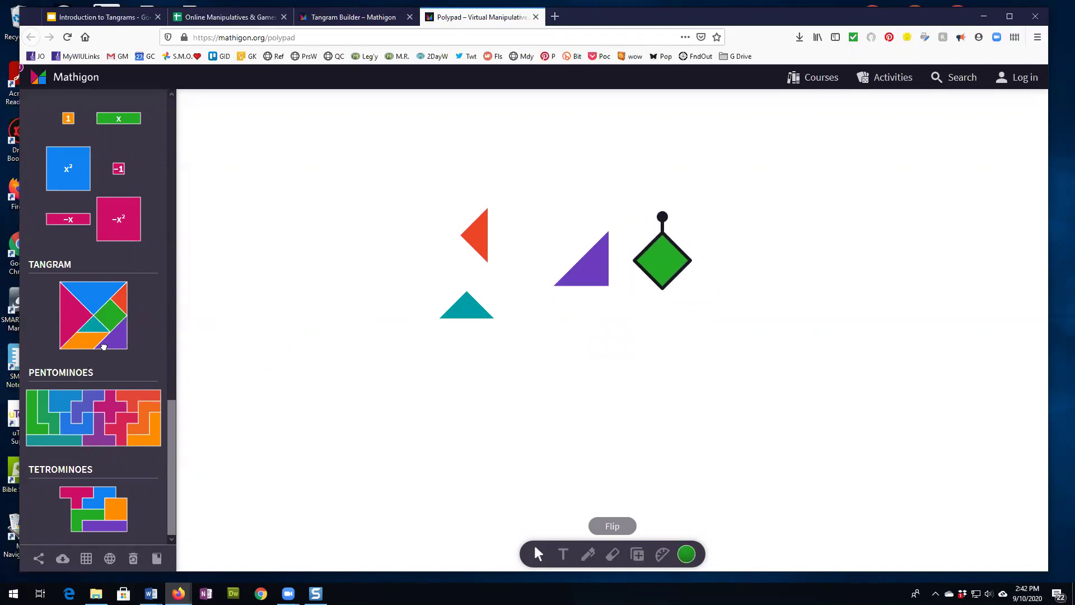
pyautogui.moveTo(104, 347); pyautogui.dragTo(616, 325)
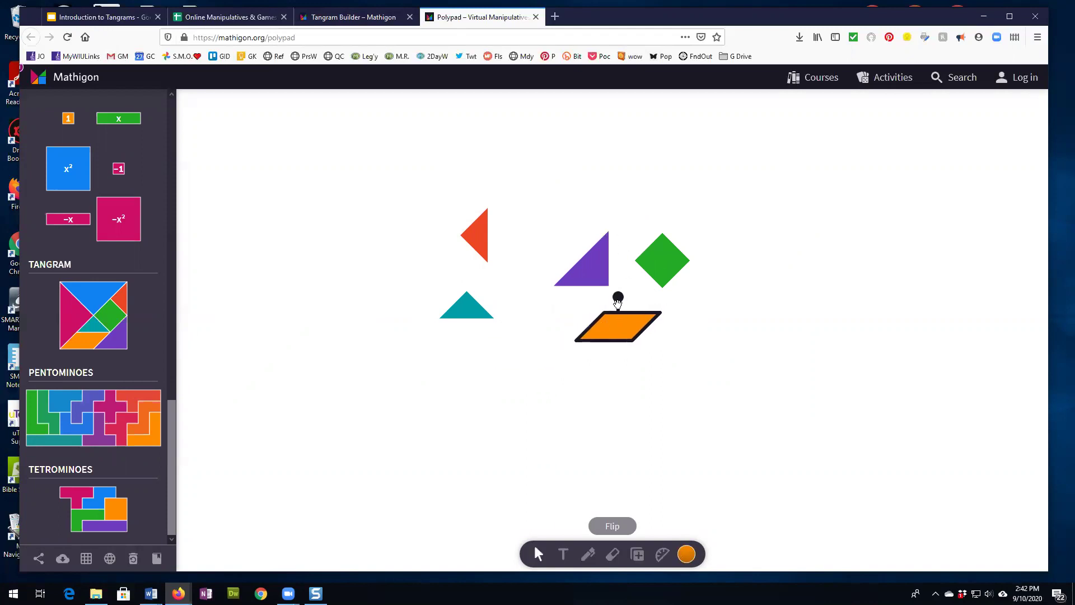
# Add the large magenta and blue triangles and move them to the right
pyautogui.moveTo(70, 312); pyautogui.dragTo(443, 270)
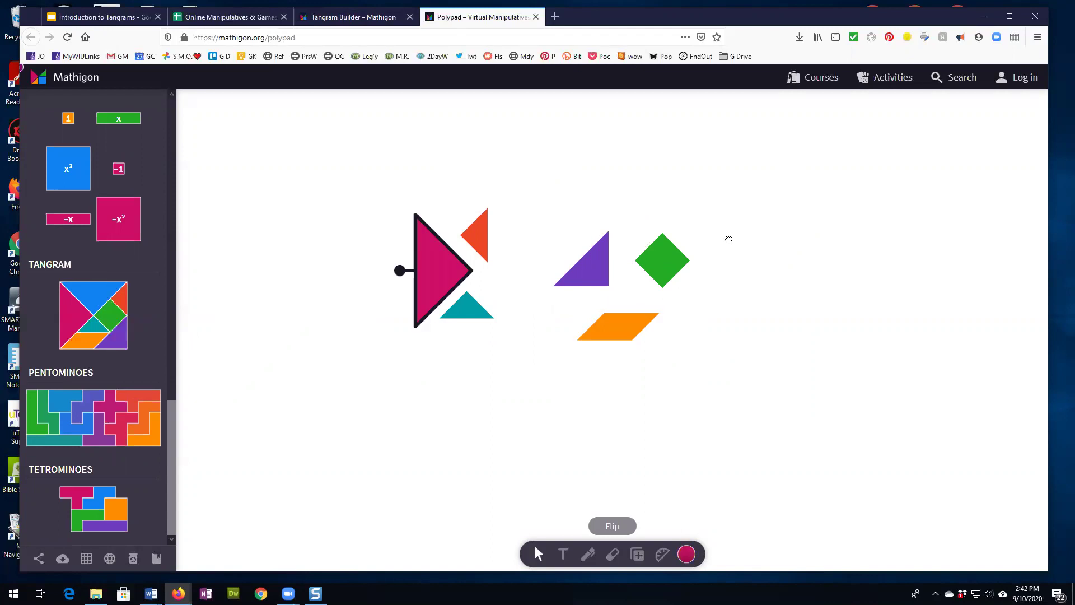
pyautogui.moveTo(729, 239); pyautogui.dragTo(843, 188)
pyautogui.click(122, 291)
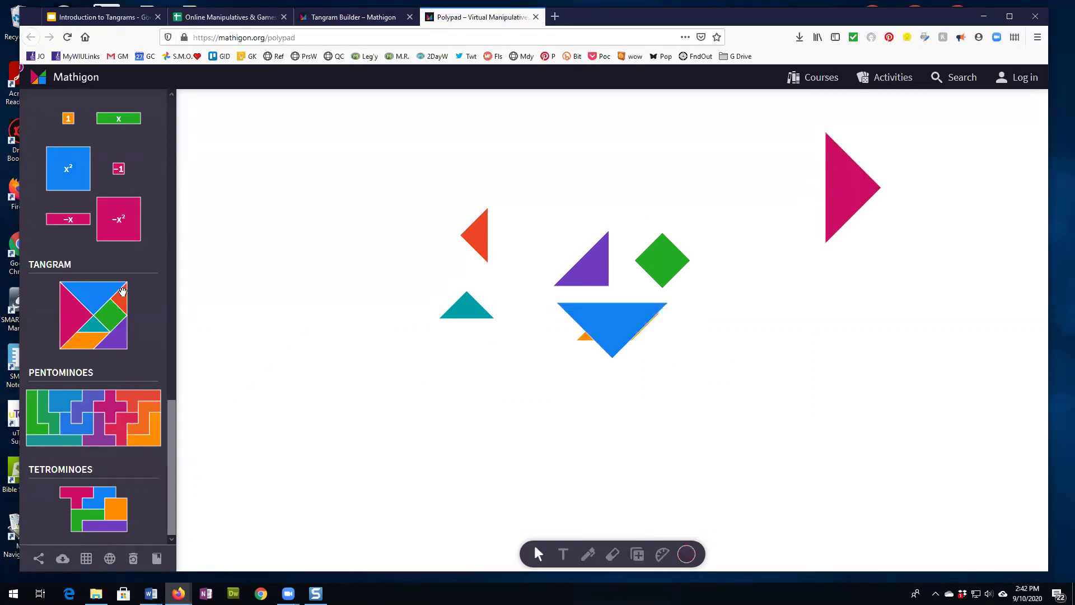
pyautogui.moveTo(613, 319); pyautogui.dragTo(876, 309)
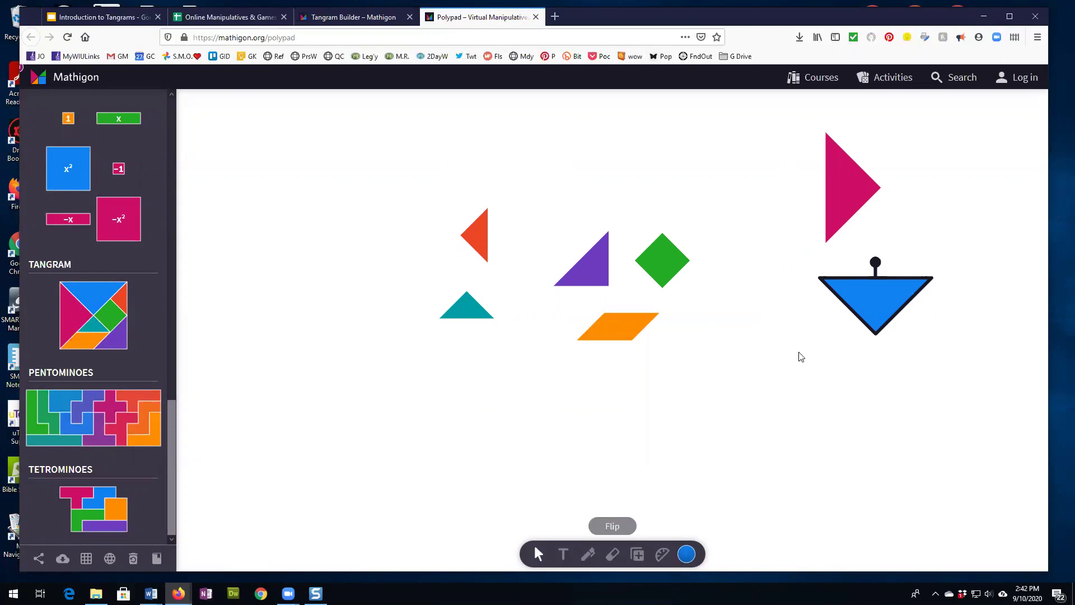
pyautogui.moveTo(465, 236); pyautogui.dragTo(401, 215)
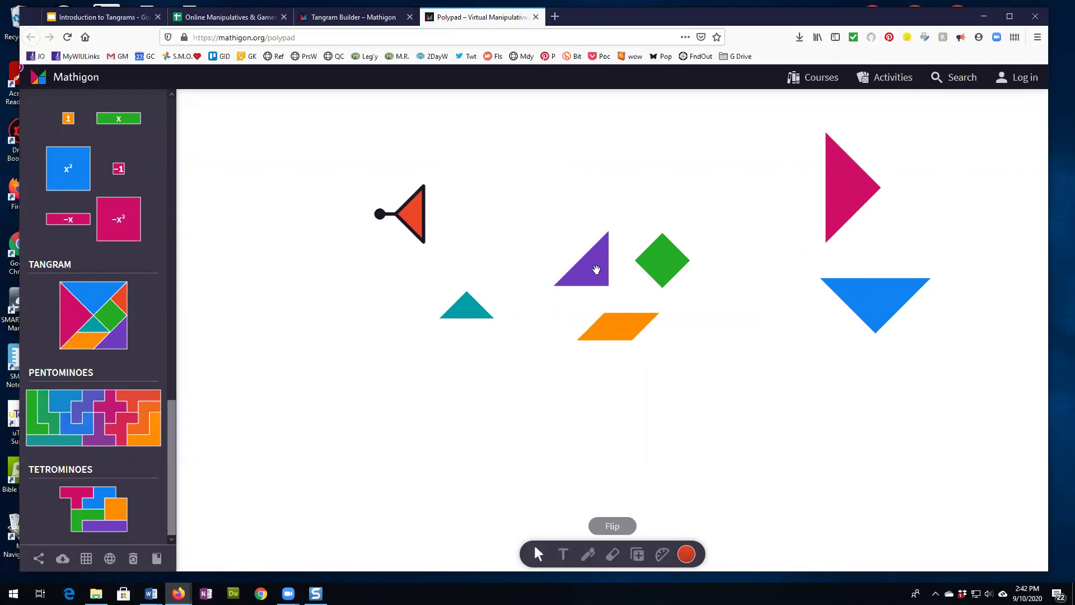
# Stack the red and teal small triangles on the purple triangle, then join them beside it
pyautogui.moveTo(591, 268); pyautogui.dragTo(471, 208)
pyautogui.moveTo(419, 215); pyautogui.dragTo(512, 188)
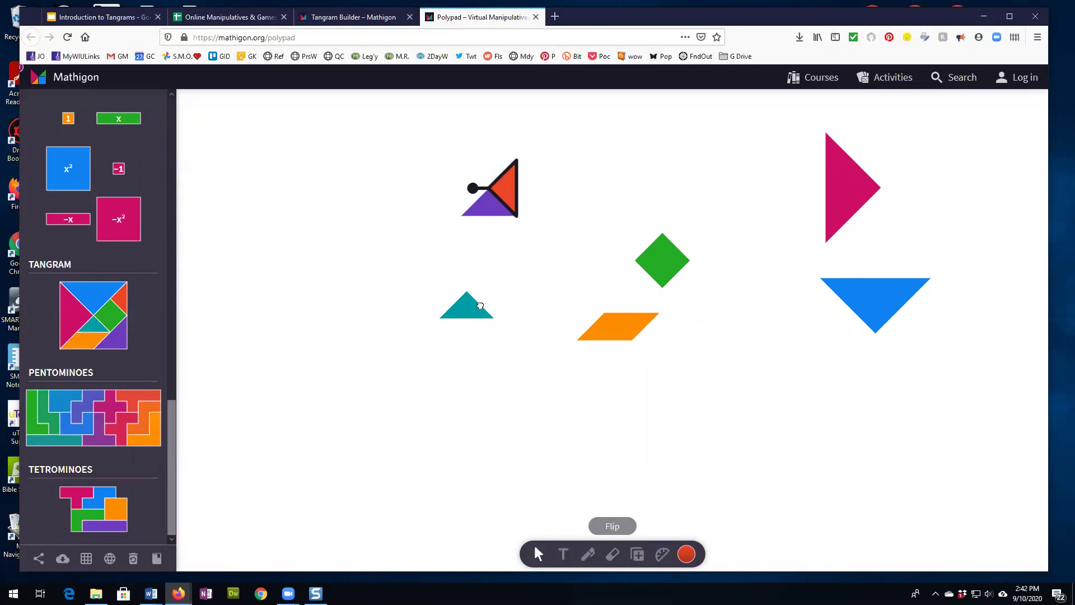
pyautogui.moveTo(480, 305); pyautogui.dragTo(501, 210)
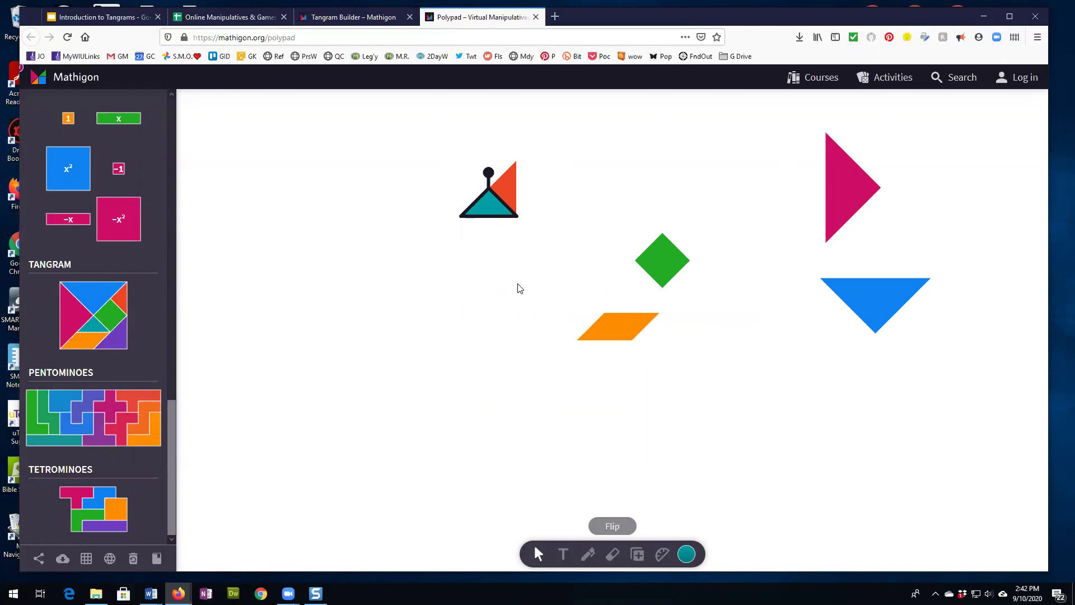
pyautogui.moveTo(495, 229); pyautogui.dragTo(420, 227)
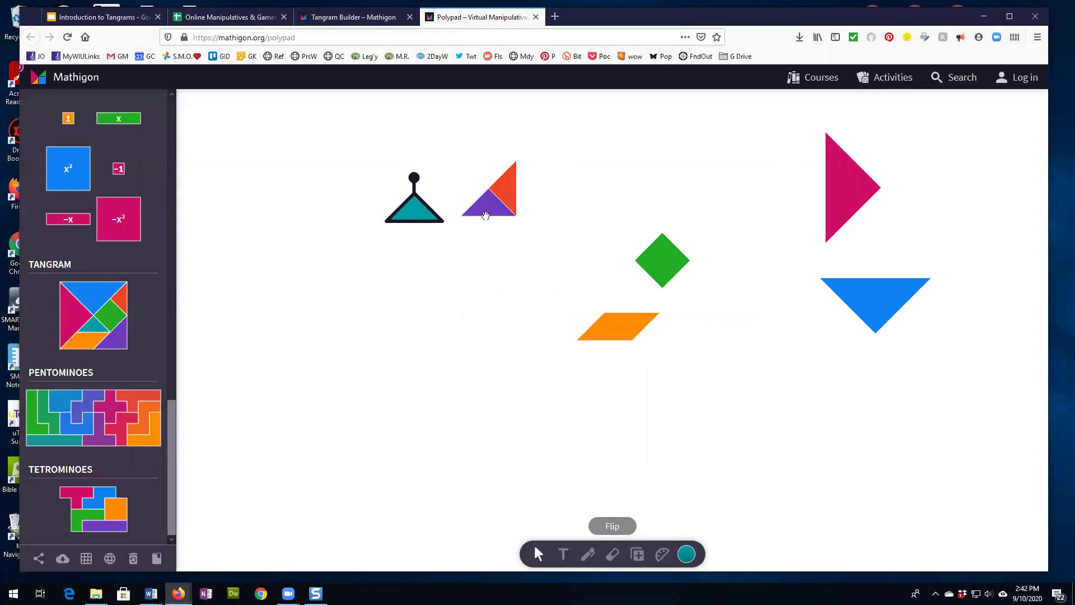
pyautogui.moveTo(481, 214); pyautogui.dragTo(303, 192)
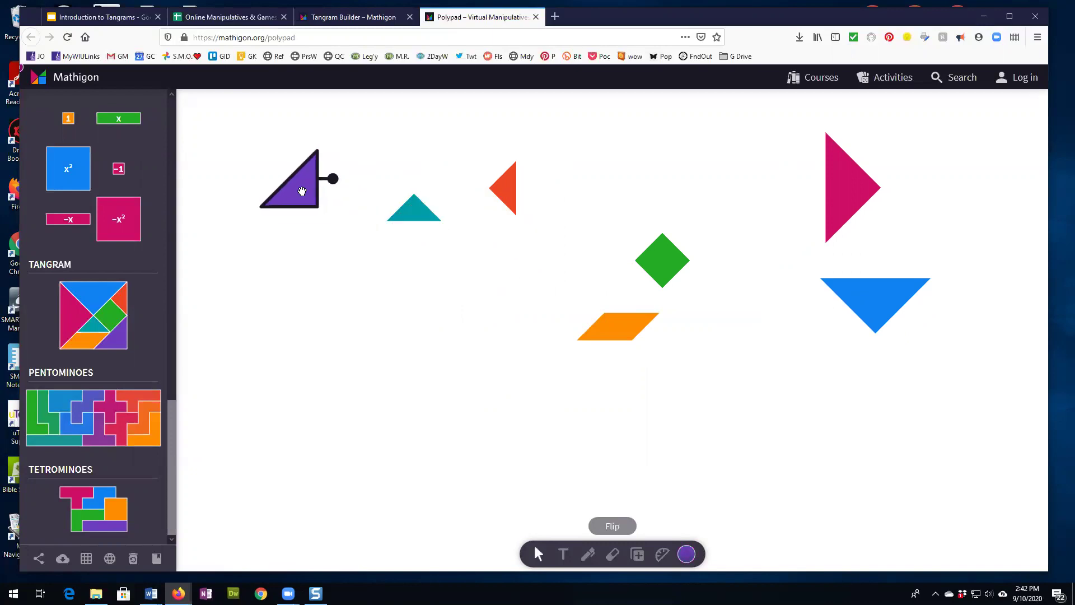
pyautogui.moveTo(401, 213); pyautogui.dragTo(388, 202)
pyautogui.moveTo(497, 194); pyautogui.dragTo(409, 187)
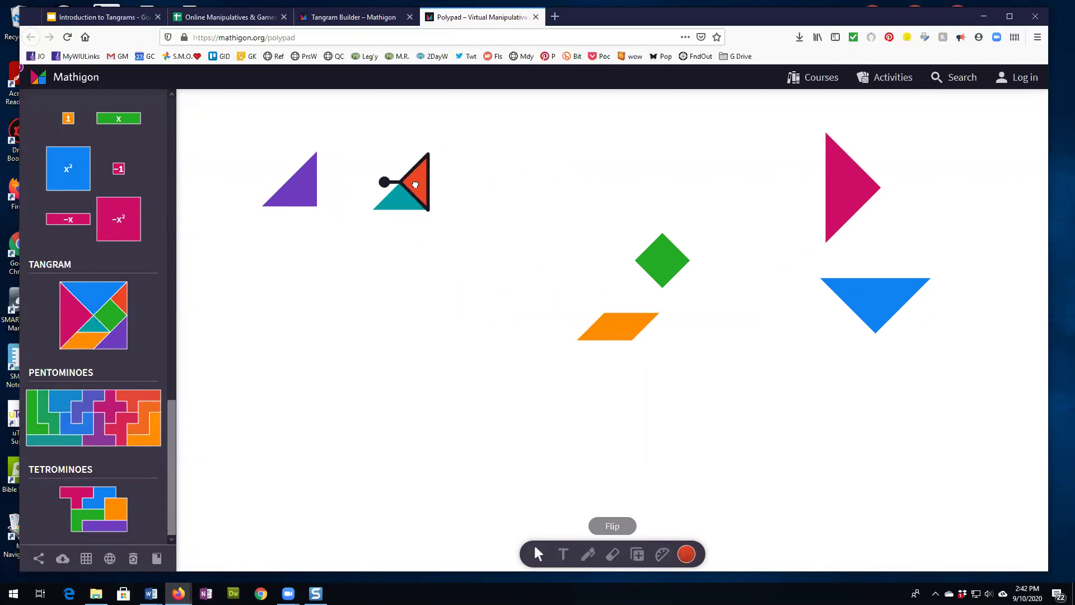
pyautogui.click(460, 253)
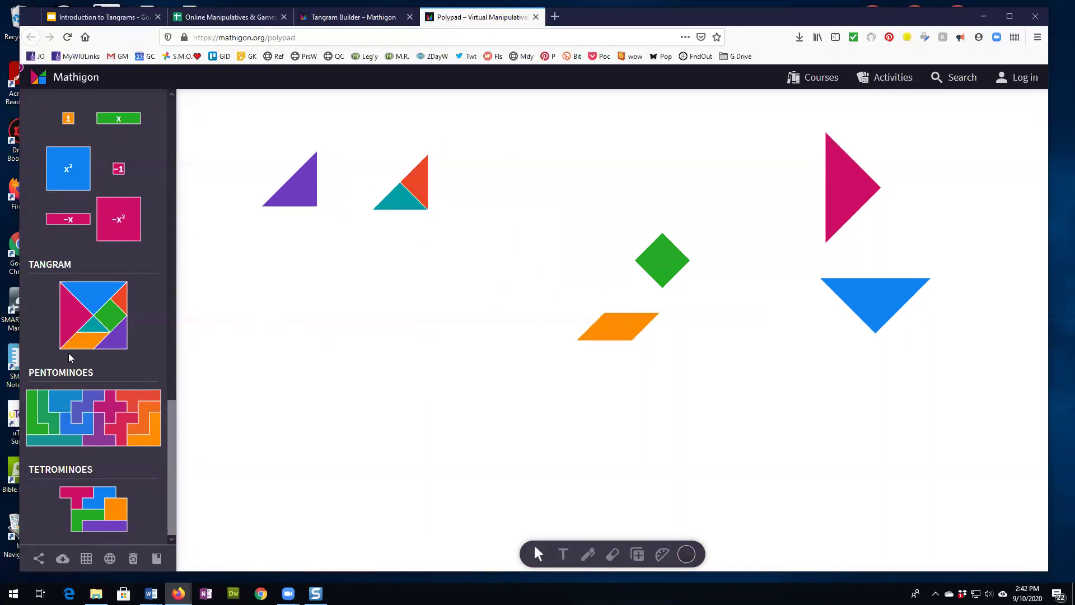
# Add another teal and red small triangle and move the orange parallelogram left
pyautogui.click(93, 327)
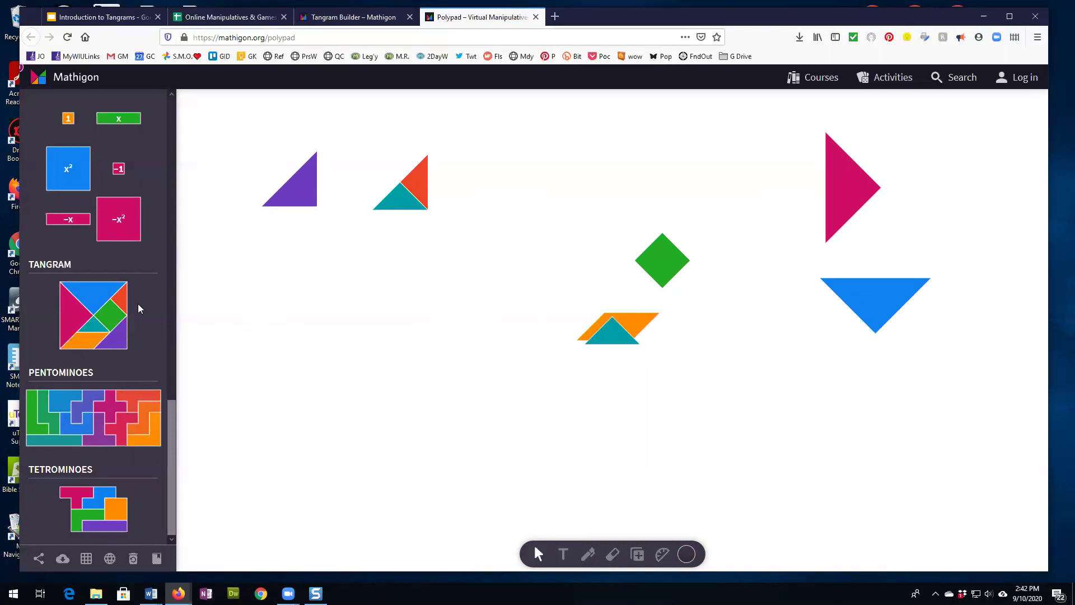
pyautogui.click(124, 296)
pyautogui.moveTo(612, 332); pyautogui.dragTo(502, 308)
pyautogui.moveTo(595, 334); pyautogui.dragTo(481, 367)
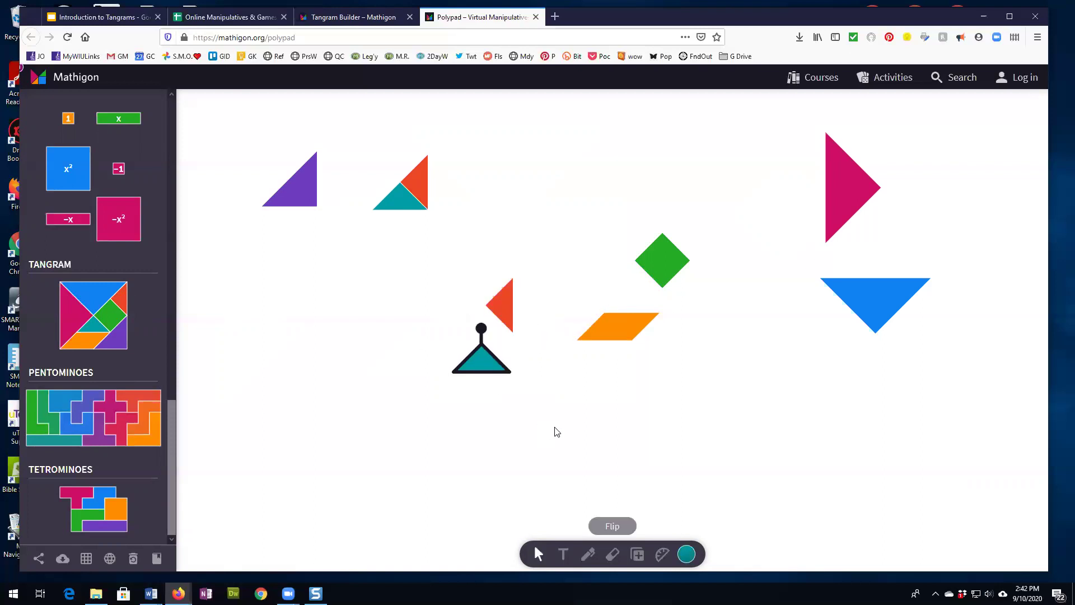
pyautogui.moveTo(616, 331); pyautogui.dragTo(271, 294)
pyautogui.moveTo(504, 306); pyautogui.dragTo(350, 319)
# Fit the two small triangles over the orange parallelogram, then set them beside it
pyautogui.click(286, 284)
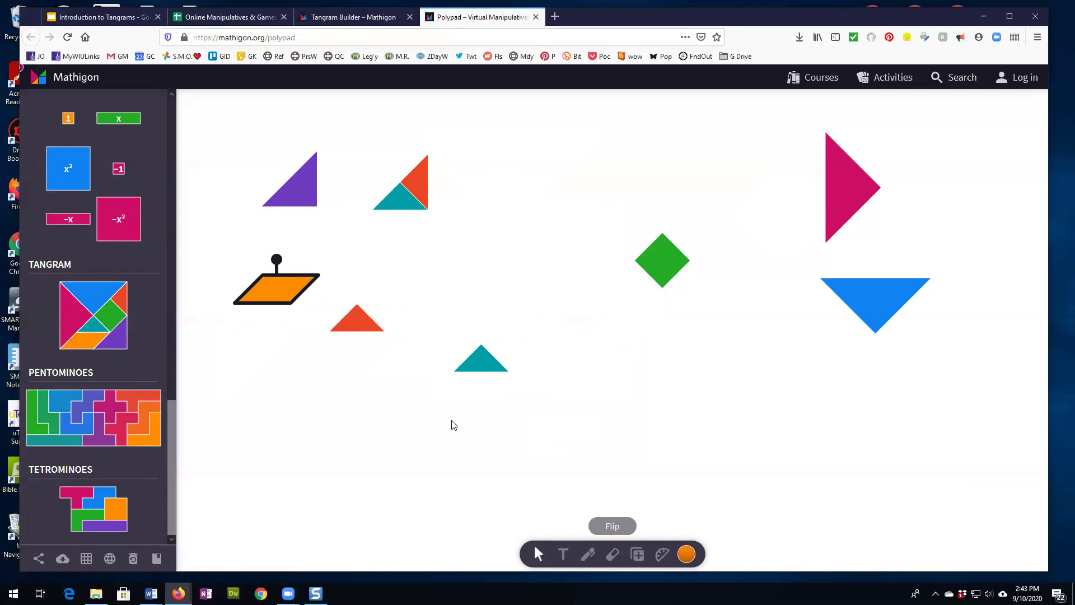
pyautogui.click(633, 510)
pyautogui.click(633, 512)
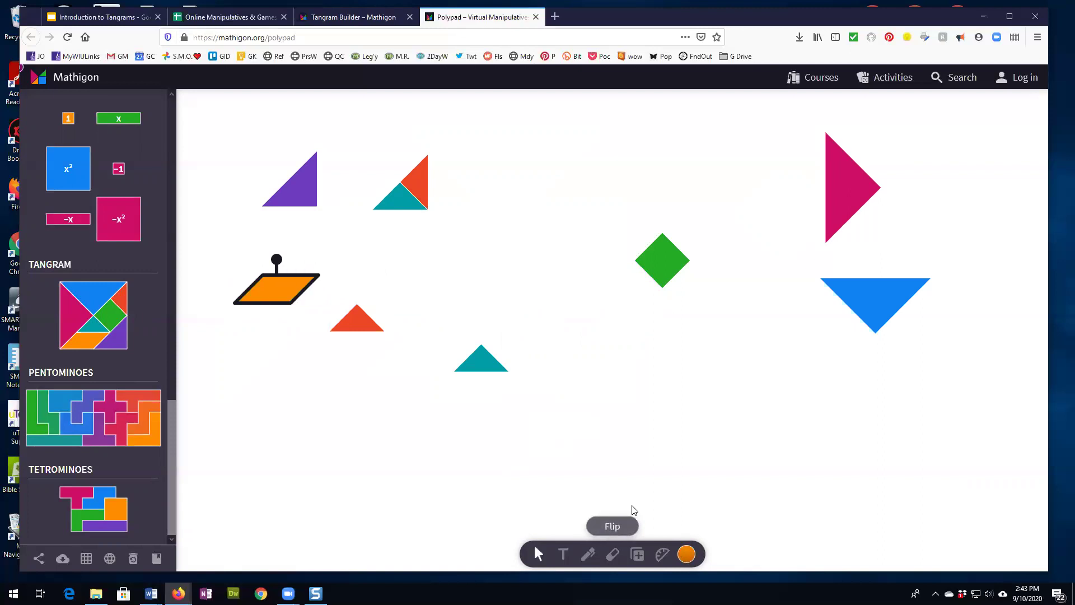
pyautogui.click(361, 330)
pyautogui.moveTo(362, 329); pyautogui.dragTo(272, 295)
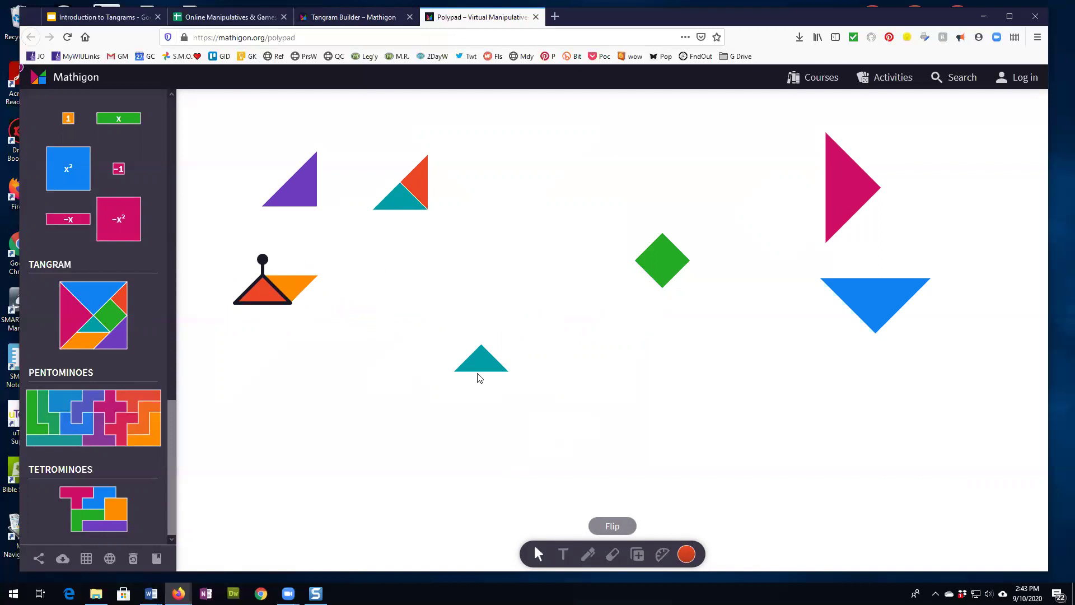
pyautogui.moveTo(478, 370); pyautogui.dragTo(418, 322)
pyautogui.moveTo(417, 284); pyautogui.dragTo(451, 293)
pyautogui.moveTo(264, 296); pyautogui.dragTo(437, 300)
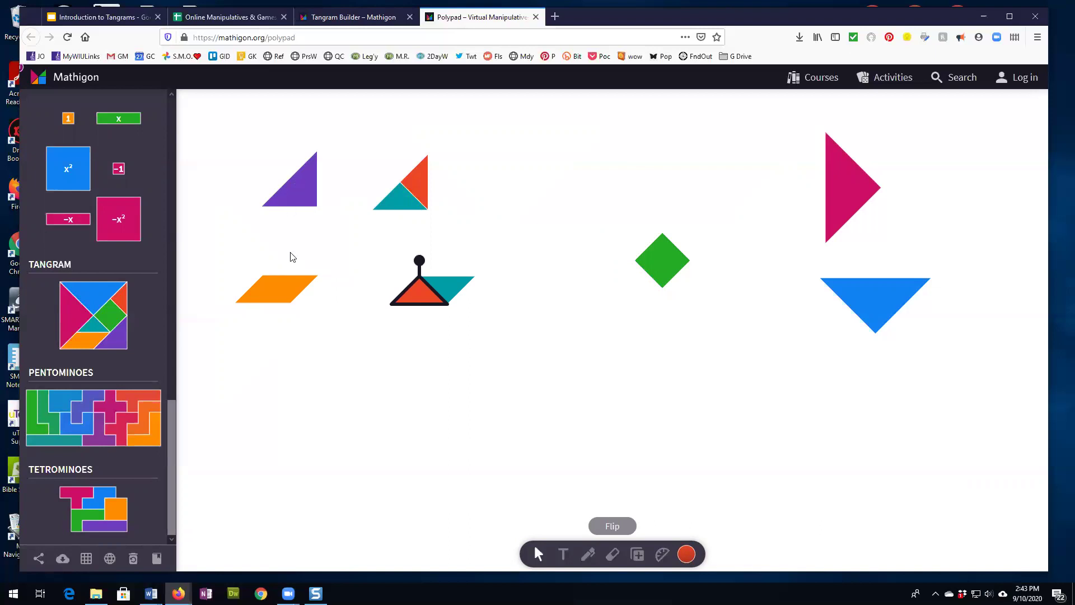
# Turn the green square upright and add a purple triangle beside the centred magenta triangle
pyautogui.click(655, 268)
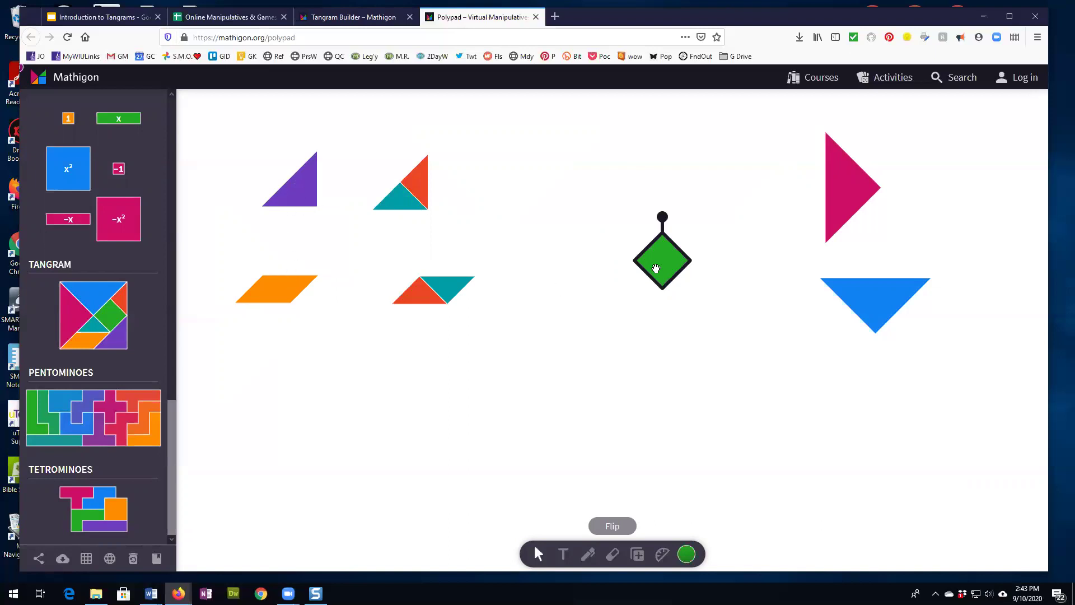
pyautogui.moveTo(655, 219); pyautogui.dragTo(266, 363)
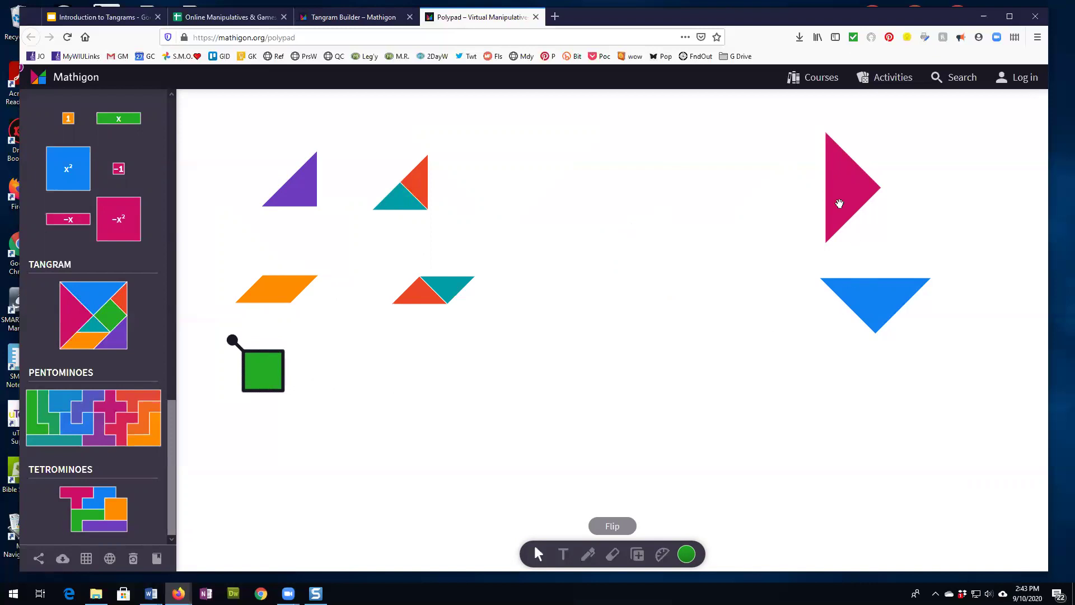
pyautogui.moveTo(854, 201); pyautogui.dragTo(669, 388)
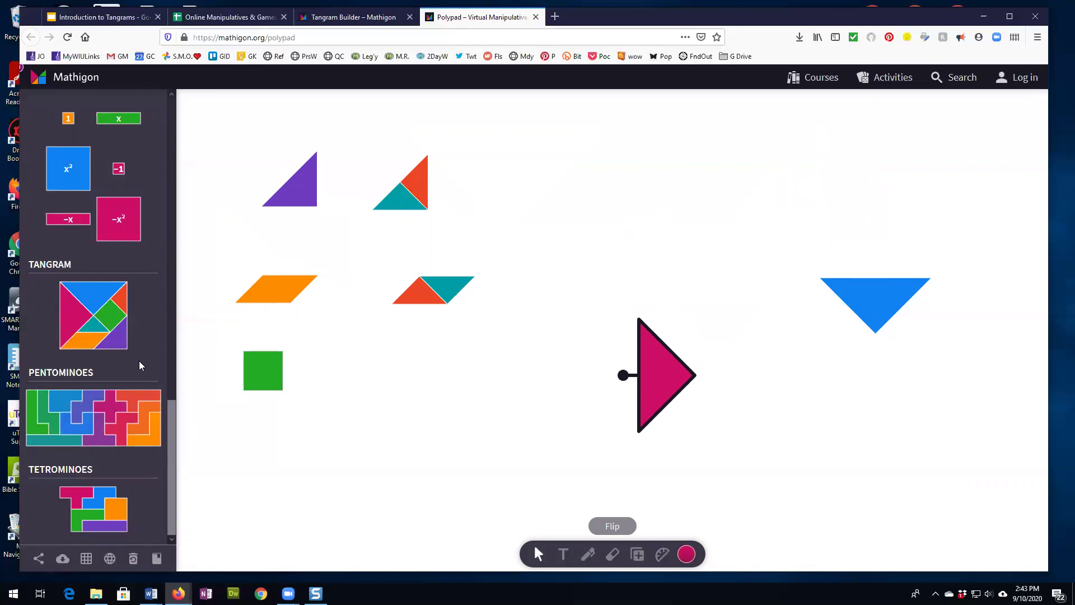
pyautogui.hotkey('ctrl', 'z')
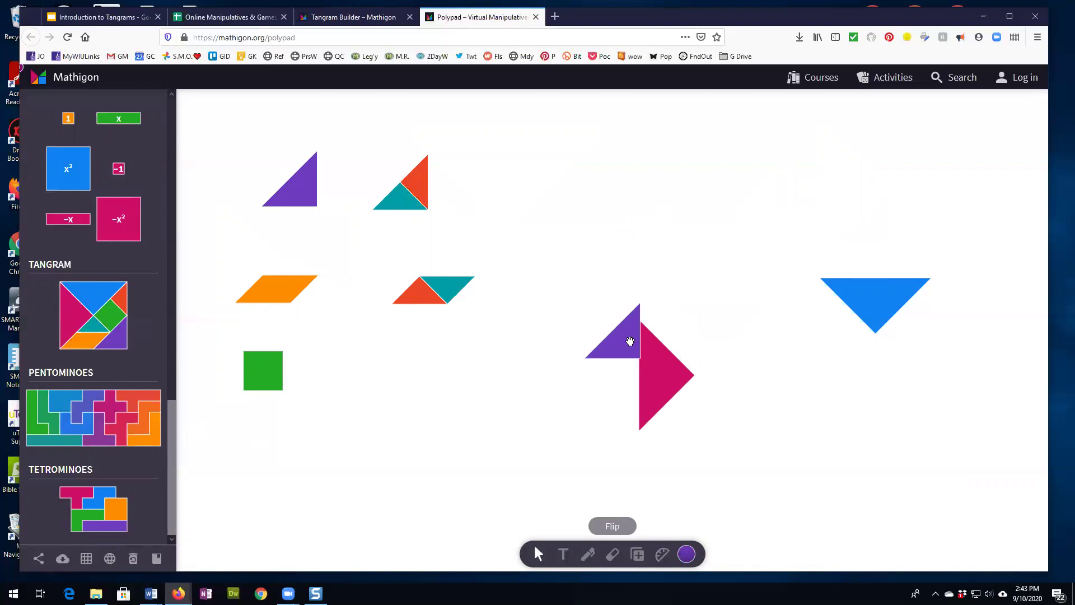
pyautogui.moveTo(630, 341); pyautogui.dragTo(637, 309)
# Join two purple triangles to match the magenta triangle, then return to the tangram slides
pyautogui.moveTo(119, 341); pyautogui.dragTo(654, 356)
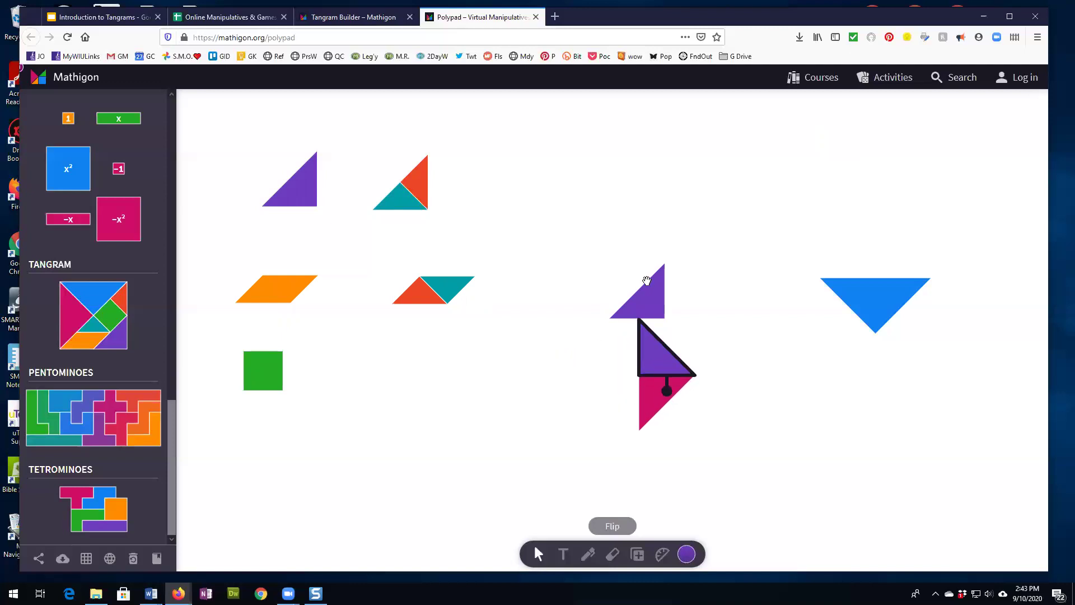
pyautogui.moveTo(643, 281); pyautogui.dragTo(504, 344)
pyautogui.moveTo(574, 357); pyautogui.dragTo(776, 263)
pyautogui.moveTo(863, 297); pyautogui.dragTo(879, 397)
pyautogui.moveTo(666, 372); pyautogui.dragTo(772, 242)
pyautogui.moveTo(643, 348); pyautogui.dragTo(689, 266)
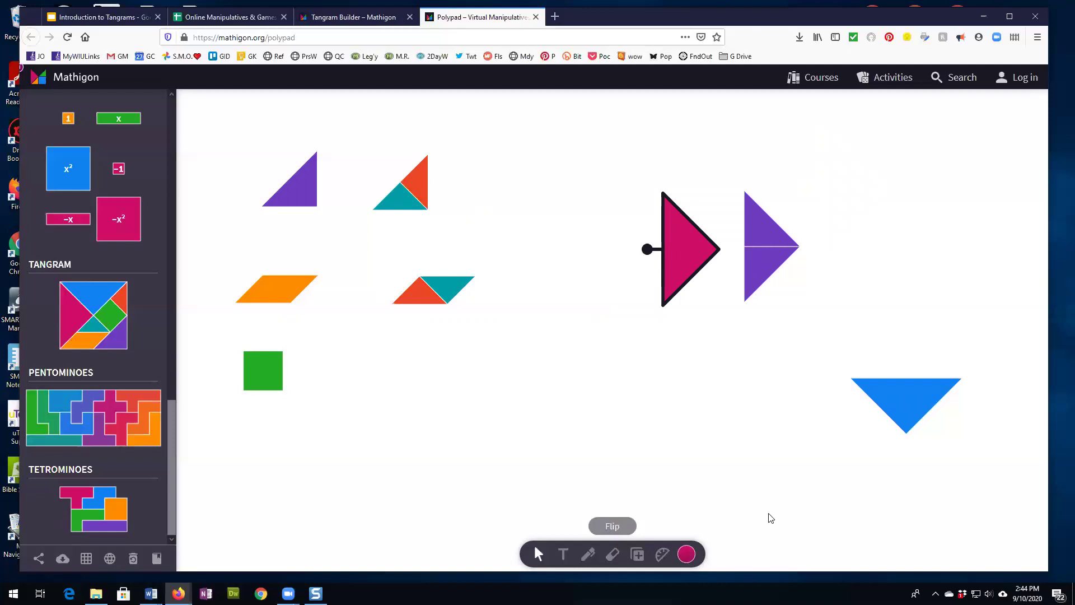
pyautogui.hotkey('ctrl', '1')
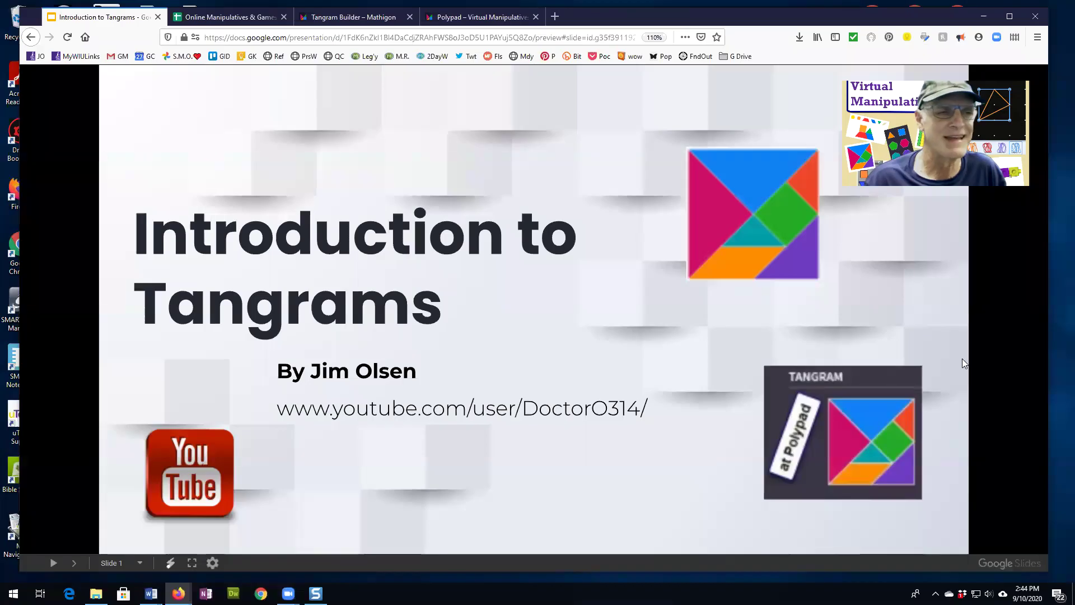